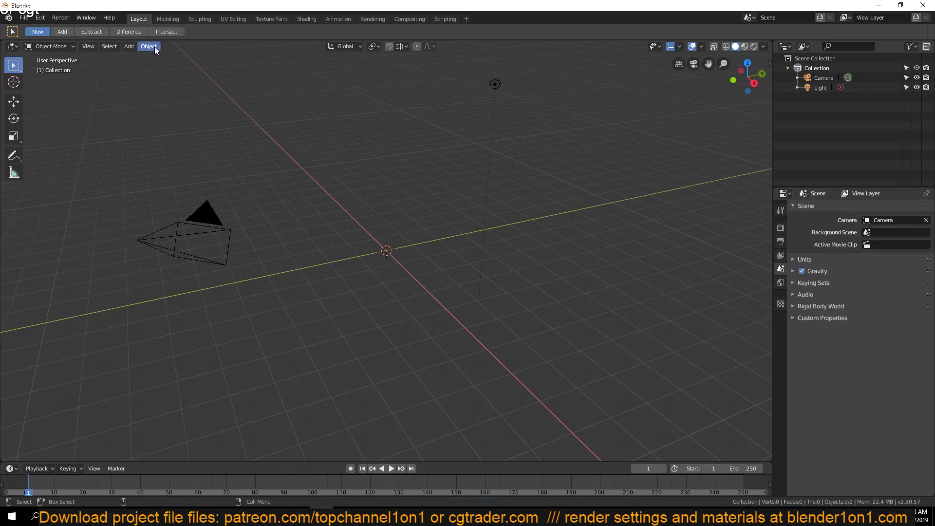
- Add a plane mesh and raise it about 0.2 m along the Z axis
{"action": "left_click", "coordinate": [137, 48]}
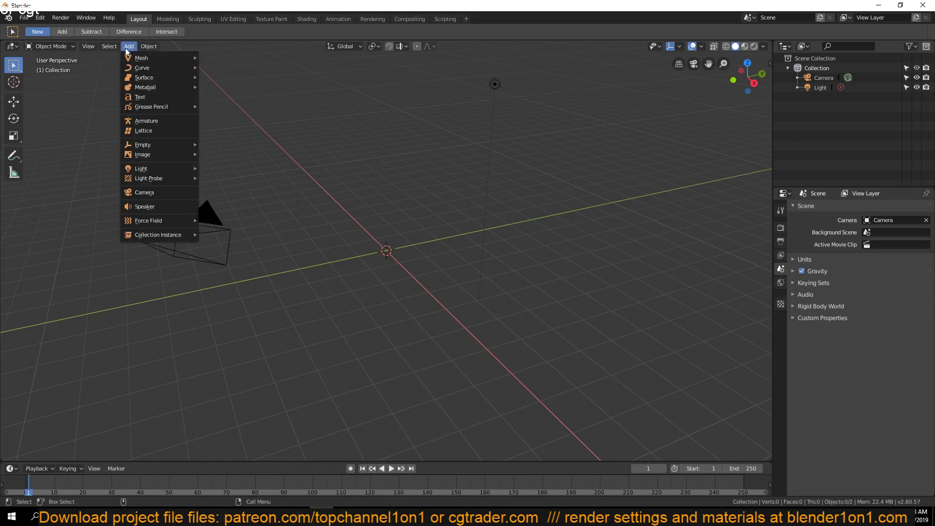
{"action": "mouse_move", "coordinate": [108, 47]}
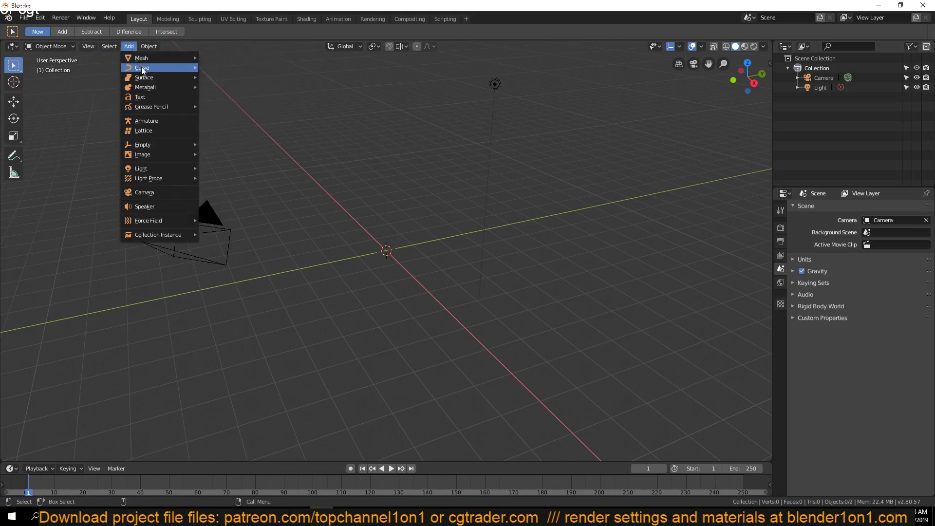
{"action": "mouse_move", "coordinate": [158, 77]}
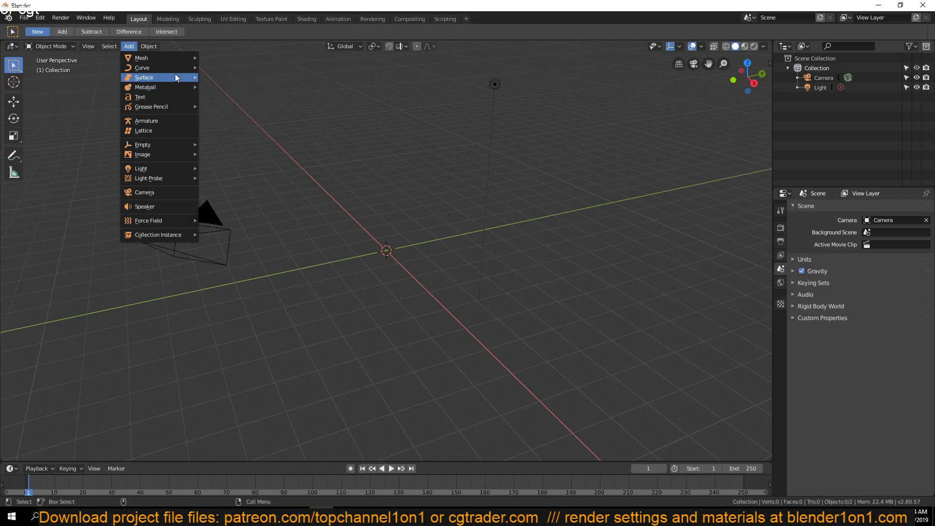
{"action": "mouse_move", "coordinate": [162, 60]}
{"action": "left_click", "coordinate": [217, 60]}
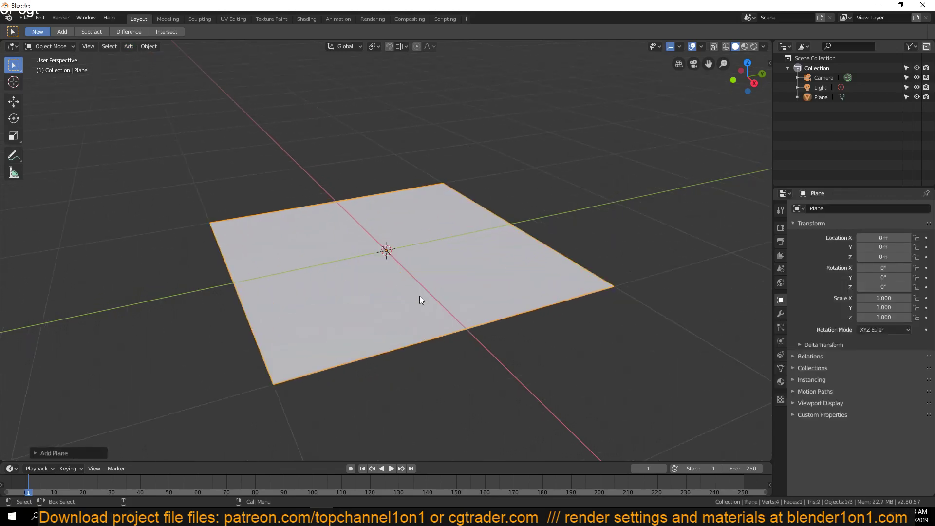
{"action": "key", "text": "g"}
{"action": "key", "text": "z"}
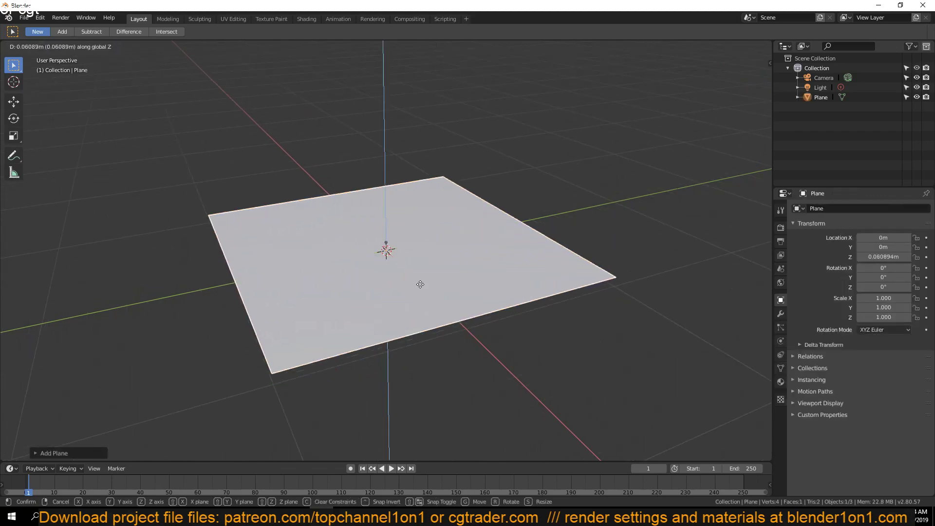
{"action": "left_click", "coordinate": [422, 269]}
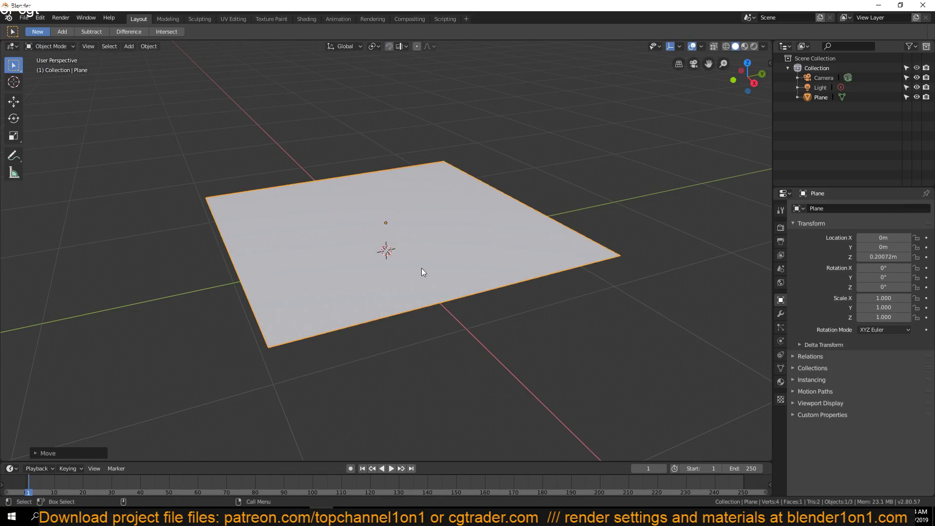
- Enter Edit Mode on the plane and select its corner vertices one after another
{"action": "left_click", "coordinate": [49, 46]}
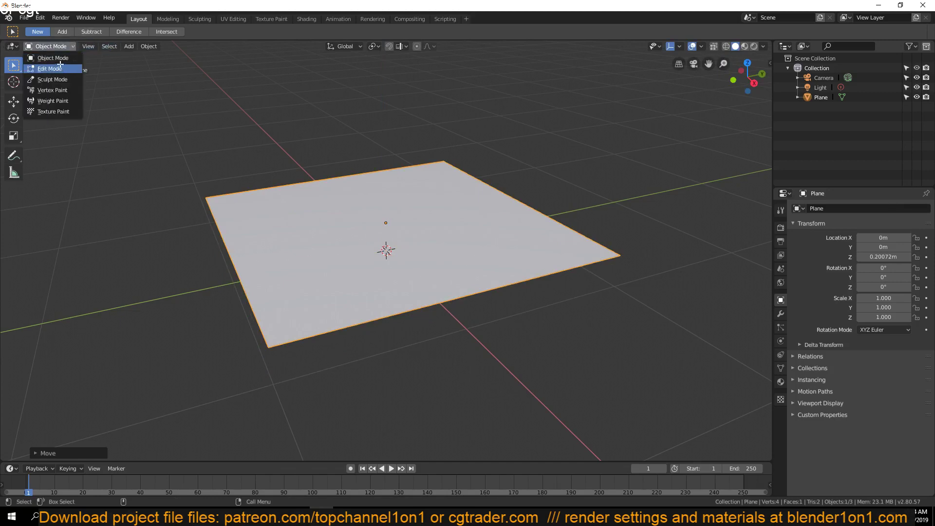
{"action": "left_click", "coordinate": [53, 68]}
{"action": "middle_click_drag", "start_coordinate": [266, 207], "coordinate": [185, 234]}
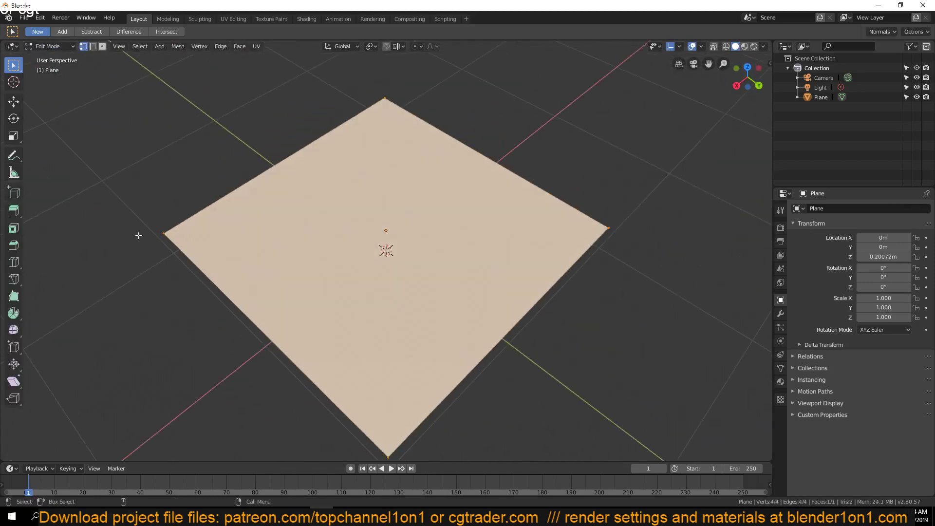
{"action": "left_click", "coordinate": [163, 235]}
{"action": "left_click", "coordinate": [388, 453]}
{"action": "left_click", "coordinate": [607, 227]}
{"action": "left_click", "coordinate": [416, 104]}
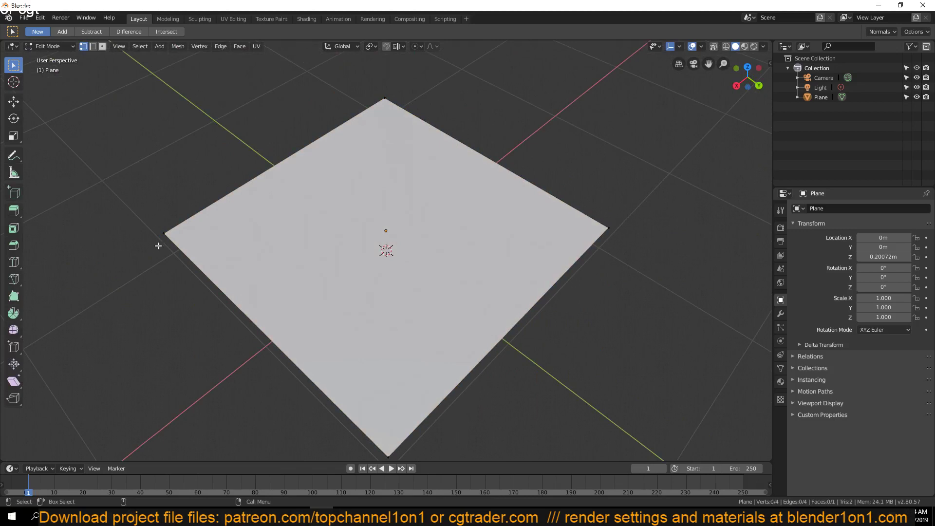
{"action": "mouse_move", "coordinate": [157, 246]}
{"action": "middle_mouse_down", "text": "shift"}
{"action": "mouse_move", "coordinate": [169, 197]}
{"action": "mouse_move", "coordinate": [151, 231]}
{"action": "middle_mouse_up", "text": "shift"}
{"action": "left_click", "coordinate": [134, 195]}
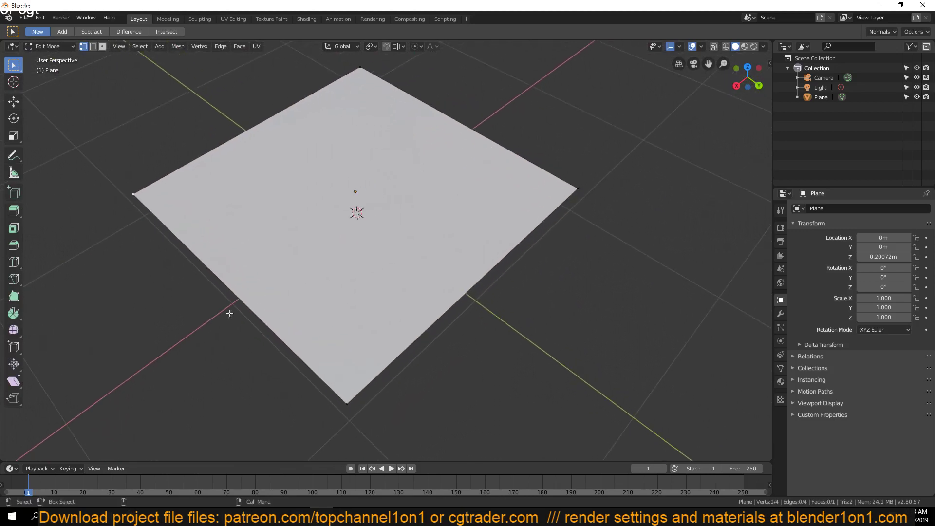
{"action": "left_click", "coordinate": [348, 397], "text": "shift"}
{"action": "left_click", "coordinate": [354, 406]}
{"action": "left_click", "coordinate": [587, 182]}
{"action": "left_click", "coordinate": [364, 73]}
{"action": "left_click", "coordinate": [125, 204]}
{"action": "left_click", "coordinate": [192, 265]}
{"action": "left_click", "coordinate": [127, 202]}
{"action": "left_click", "coordinate": [332, 391]}
{"action": "left_click", "coordinate": [434, 228]}
- Compare the selection modes by selecting one of the plane's edges, a corner vertex and the whole face
{"action": "left_click", "coordinate": [93, 47]}
{"action": "left_click", "coordinate": [132, 192]}
{"action": "key", "text": "1"}
{"action": "left_click", "coordinate": [144, 192]}
{"action": "left_click", "coordinate": [93, 46]}
{"action": "left_click", "coordinate": [243, 135]}
{"action": "left_click", "coordinate": [102, 46]}
{"action": "left_click", "coordinate": [328, 157]}
- Dissolve one corner vertex to turn the plane into a triangle, and return to Object Mode
{"action": "middle_click_drag", "start_coordinate": [331, 194], "coordinate": [179, 149]}
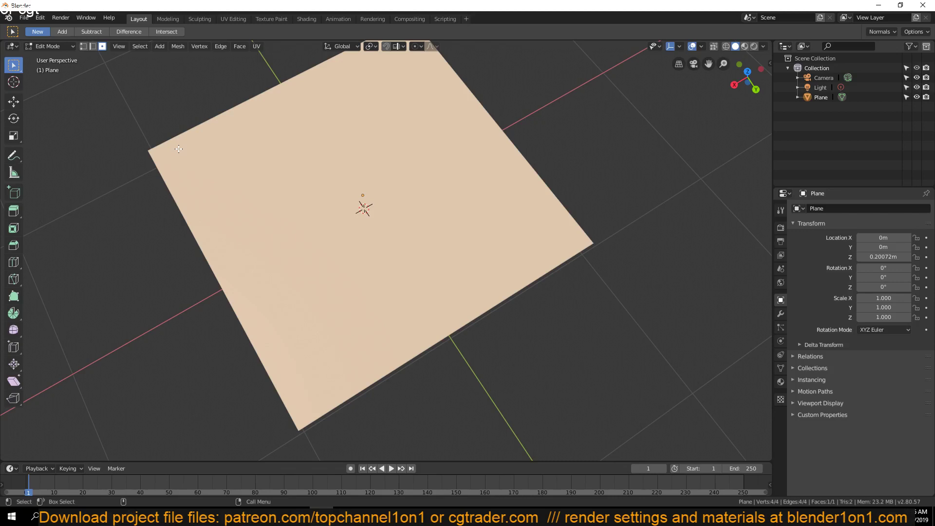
{"action": "scroll", "coordinate": [208, 219], "scroll_direction": "down", "scroll_amount": 3}
{"action": "middle_click_drag", "start_coordinate": [337, 255], "coordinate": [374, 229]}
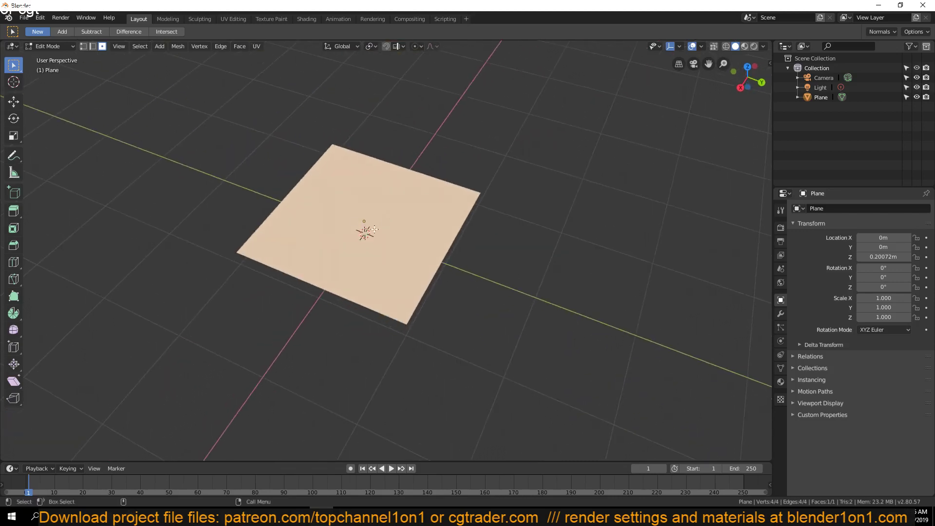
{"action": "scroll", "coordinate": [425, 299], "scroll_direction": "up", "scroll_amount": 4}
{"action": "scroll", "coordinate": [270, 141], "scroll_direction": "down", "scroll_amount": 3}
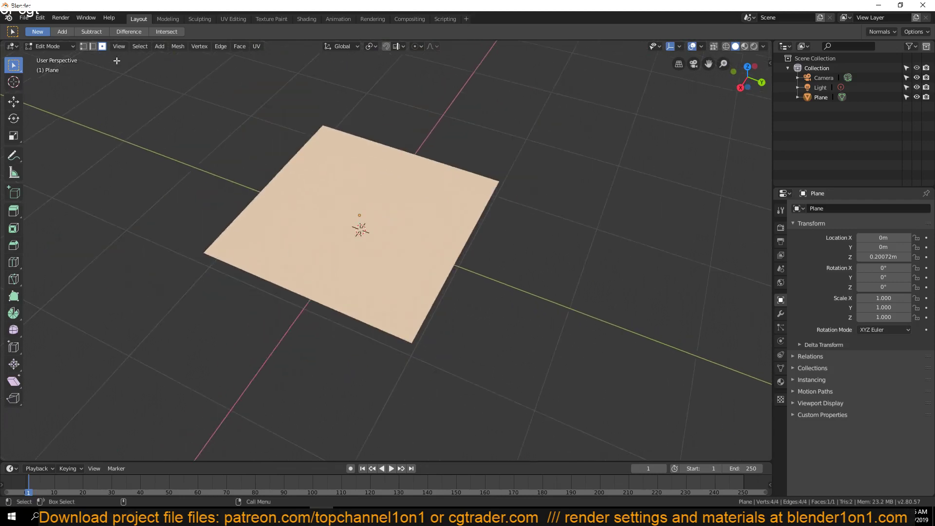
{"action": "left_click", "coordinate": [83, 46]}
{"action": "key", "text": "alt+a"}
{"action": "left_click", "coordinate": [523, 180]}
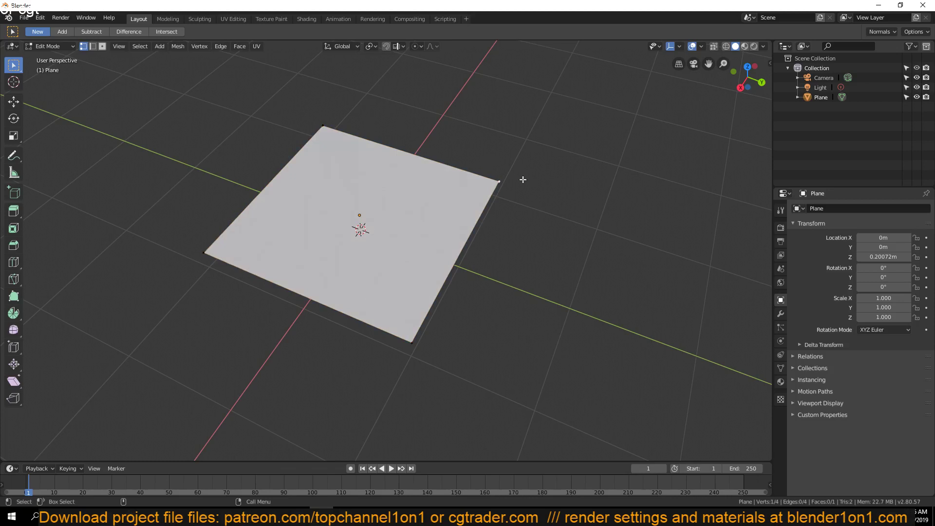
{"action": "right_click", "coordinate": [511, 174]}
{"action": "key", "text": "x"}
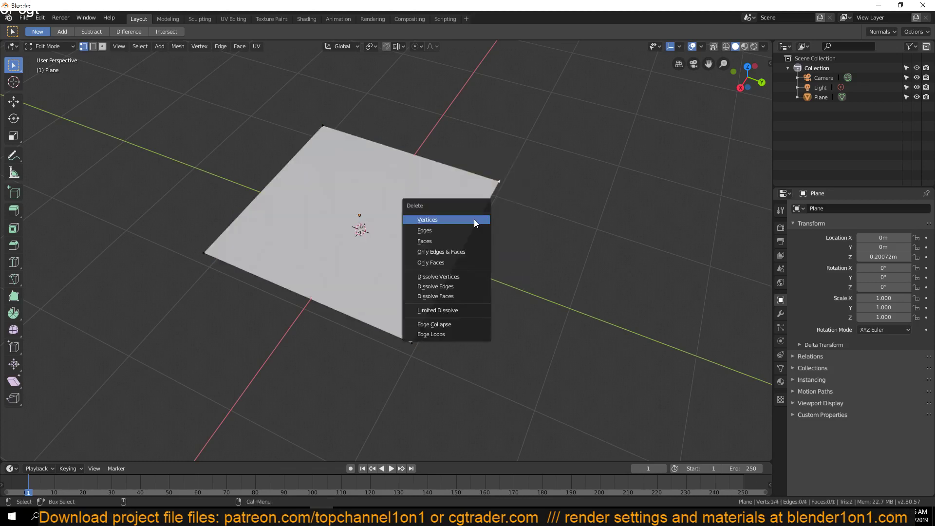
{"action": "left_click", "coordinate": [463, 278]}
{"action": "key", "text": "Tab"}
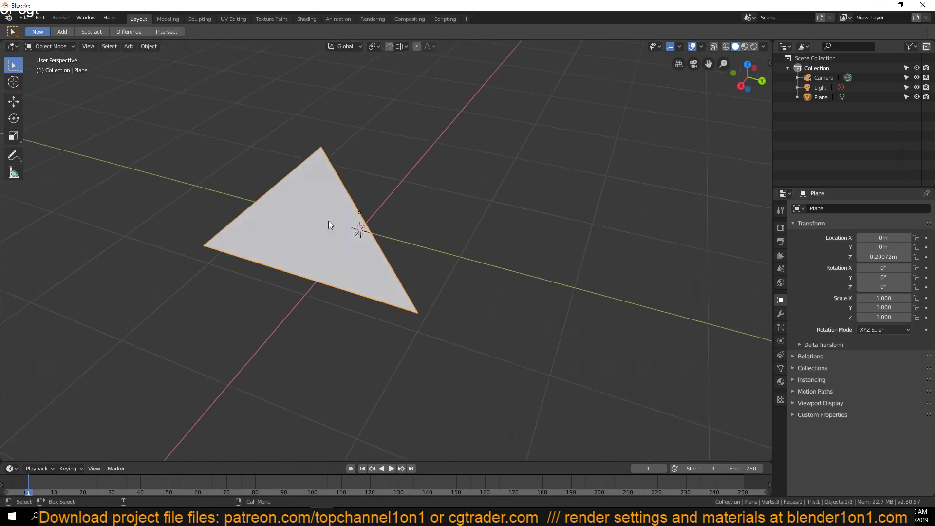
- Select the triangle's front edge in edge selection, and a corner vertex in vertex selection
{"action": "key", "text": "Tab"}
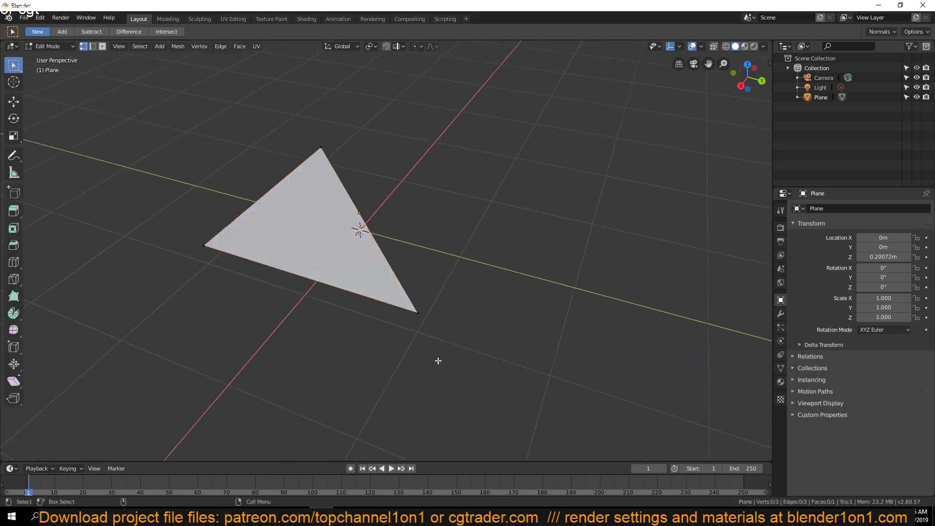
{"action": "left_click", "coordinate": [93, 47]}
{"action": "left_click", "coordinate": [315, 295]}
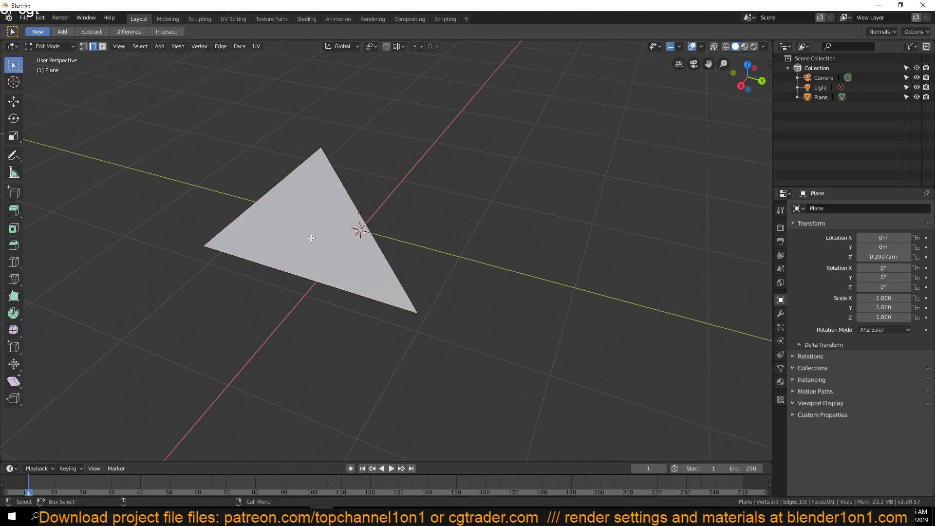
{"action": "key", "text": "Tab"}
{"action": "middle_click_drag", "start_coordinate": [370, 265], "coordinate": [266, 261], "text": "shift"}
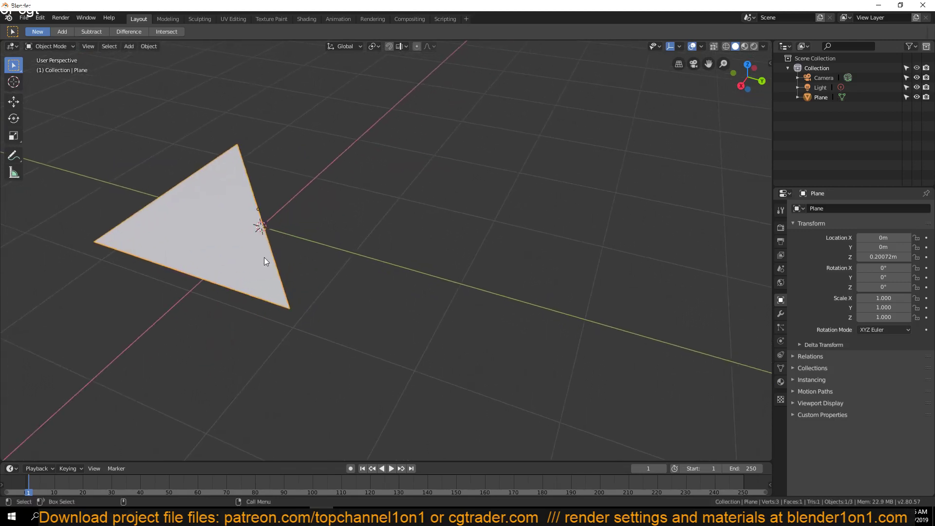
{"action": "key", "text": "Tab"}
{"action": "key", "text": "1"}
{"action": "left_click", "coordinate": [286, 245]}
{"action": "left_click", "coordinate": [294, 289]}
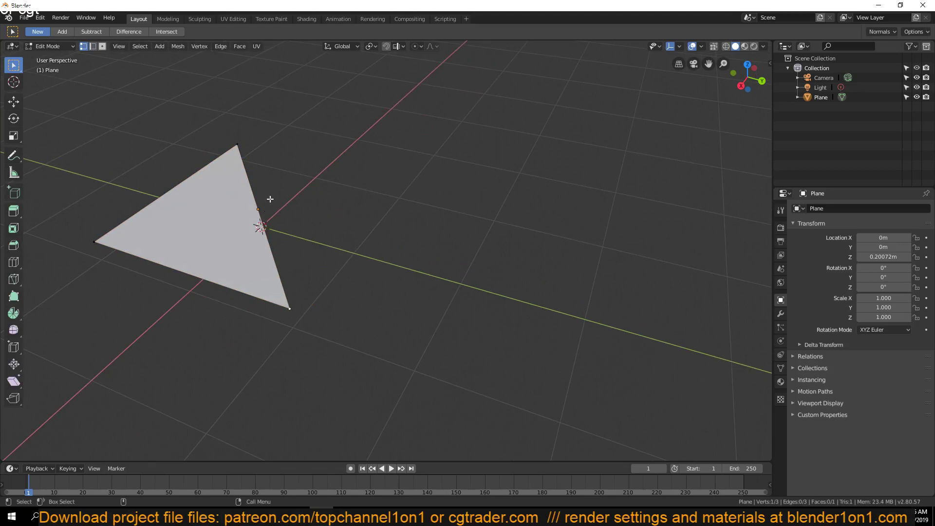
- Subdivide the triangle's longest edge with four cuts
{"action": "left_click", "coordinate": [272, 232]}
{"action": "key", "text": "2"}
{"action": "right_click", "coordinate": [259, 213]}
{"action": "left_click", "coordinate": [264, 232]}
{"action": "right_click", "coordinate": [263, 230]}
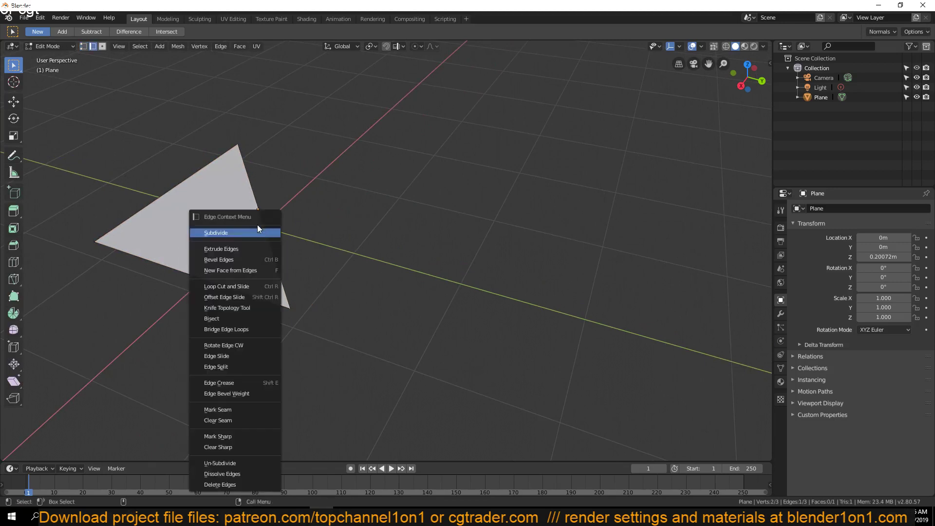
{"action": "left_click", "coordinate": [271, 230]}
{"action": "left_click", "coordinate": [40, 453]}
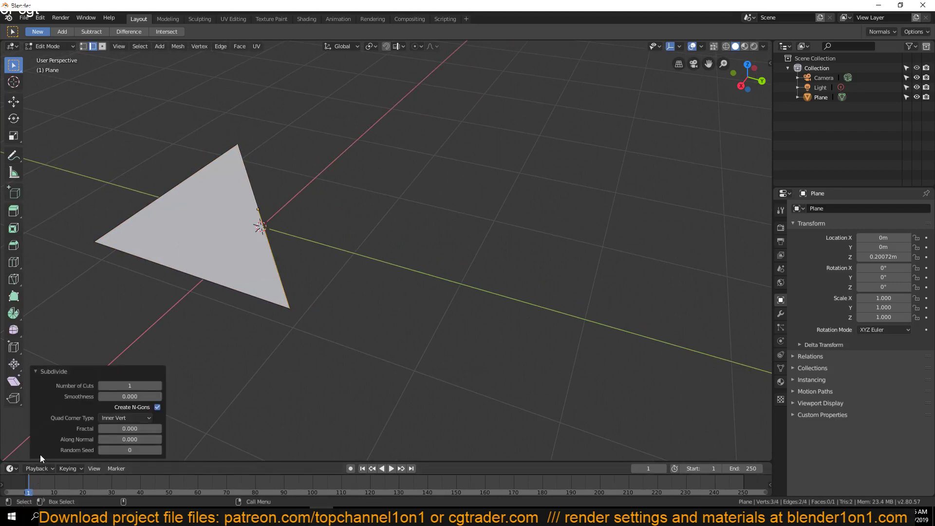
{"action": "left_click", "coordinate": [157, 385]}
{"action": "left_click", "coordinate": [159, 385]}
{"action": "left_click", "coordinate": [159, 385]}
- Pull three of the new vertices on the subdivided edge outward to form an irregular outline
{"action": "left_click", "coordinate": [254, 179]}
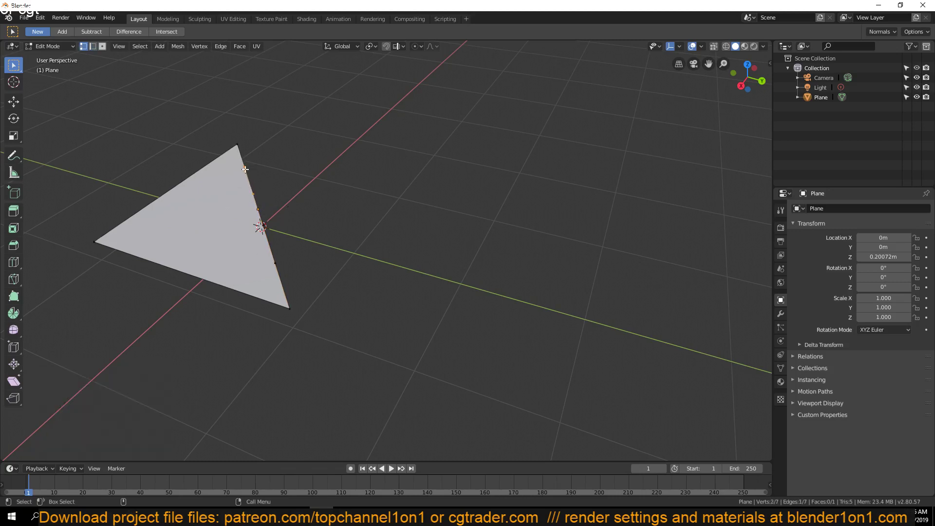
{"action": "key", "text": "g"}
{"action": "left_click", "coordinate": [314, 203]}
{"action": "left_click", "coordinate": [261, 226]}
{"action": "key", "text": "g"}
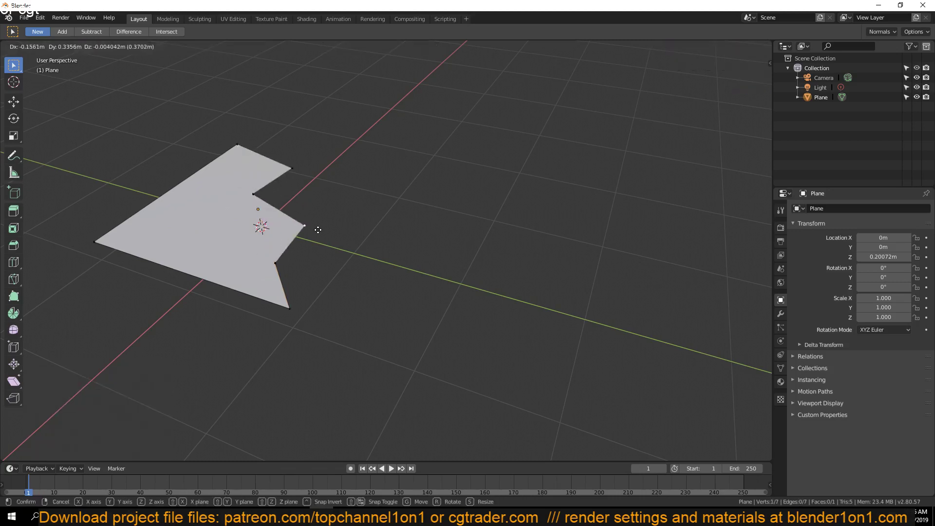
{"action": "left_click", "coordinate": [307, 226]}
{"action": "left_click", "coordinate": [275, 263]}
{"action": "key", "text": "g"}
{"action": "left_click", "coordinate": [364, 253]}
- Return to Object Mode and delete the reshaped plane from the scene
{"action": "key", "text": "Tab"}
{"action": "middle_click_drag", "start_coordinate": [206, 233], "coordinate": [362, 213]}
{"action": "key", "text": "x"}
{"action": "left_click", "coordinate": [308, 241]}
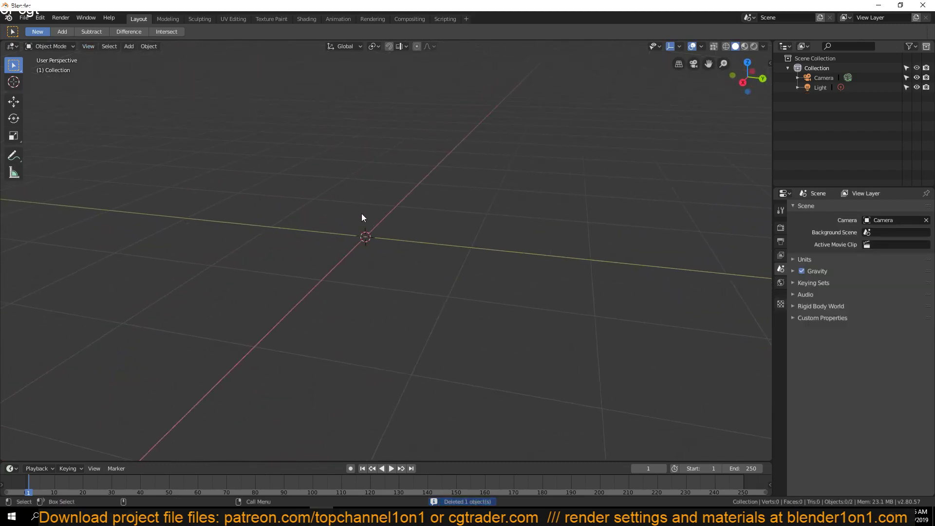
- Add a Bezier curve and a NURBS surface curve at the world origin
{"action": "left_click", "coordinate": [130, 47]}
{"action": "mouse_move", "coordinate": [159, 69]}
{"action": "left_click", "coordinate": [236, 67]}
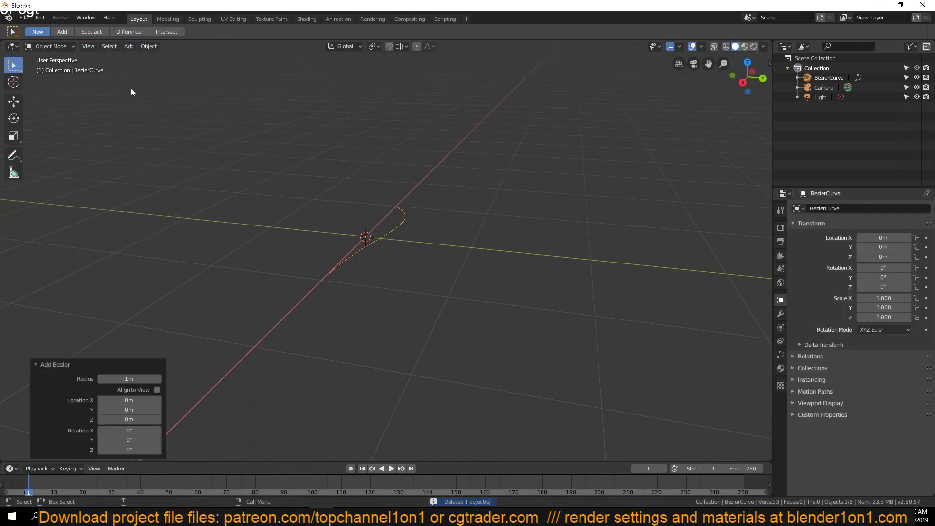
{"action": "left_click", "coordinate": [129, 47]}
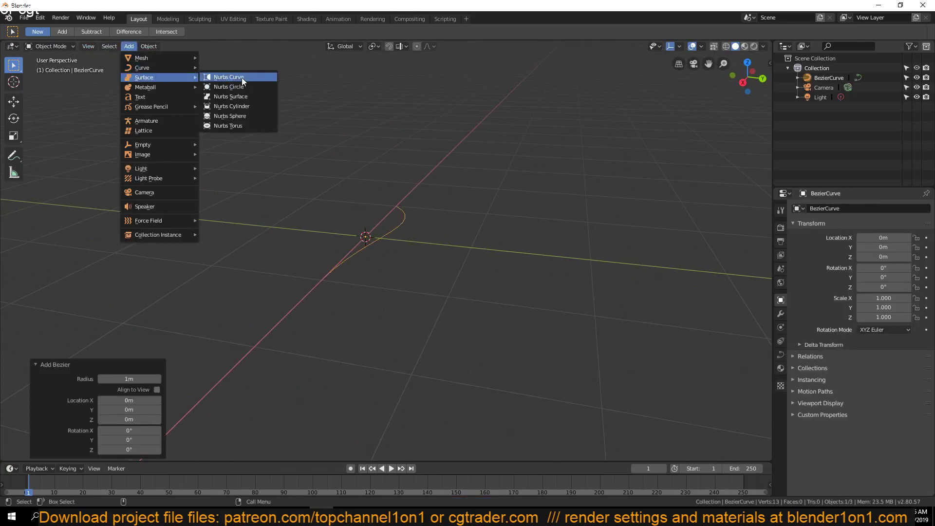
{"action": "left_click", "coordinate": [241, 78]}
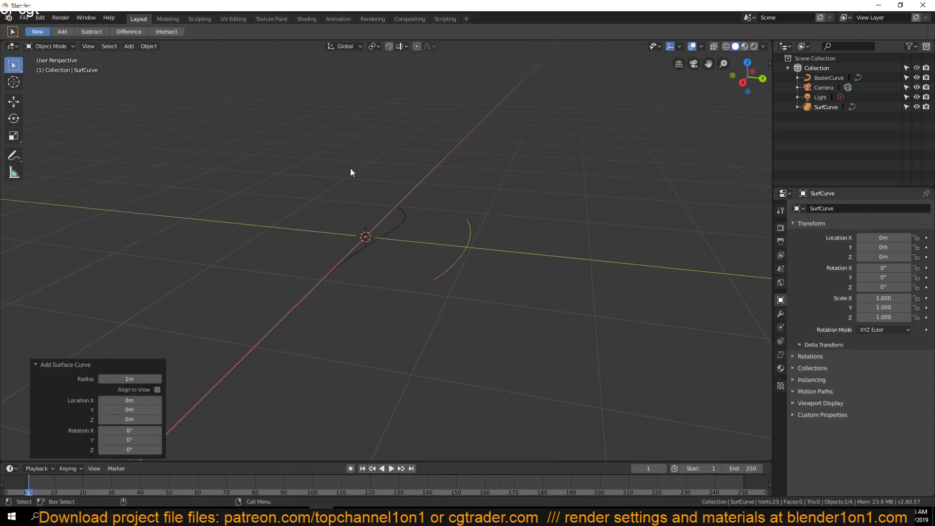
- Add a metaball of the Ball type with a 1 m radius at the world origin
{"action": "left_click", "coordinate": [129, 48]}
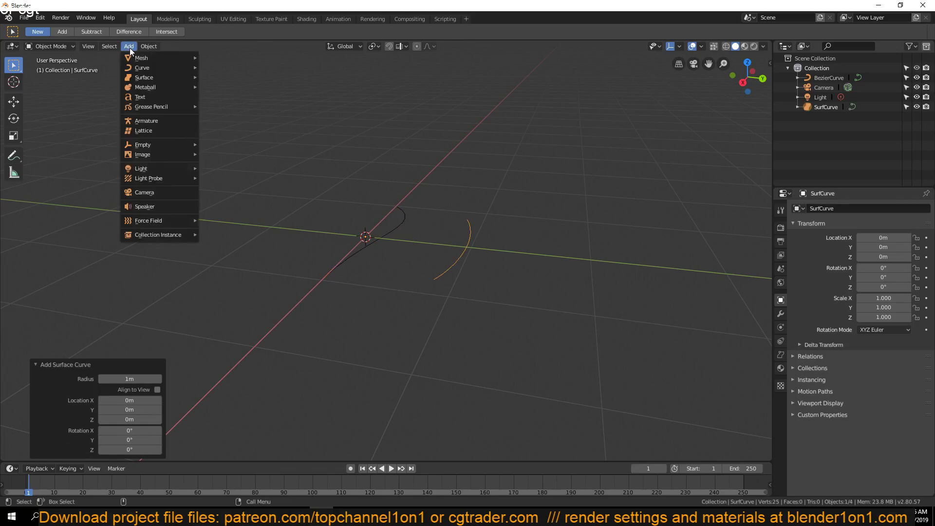
{"action": "mouse_move", "coordinate": [168, 86]}
{"action": "left_click", "coordinate": [217, 87]}
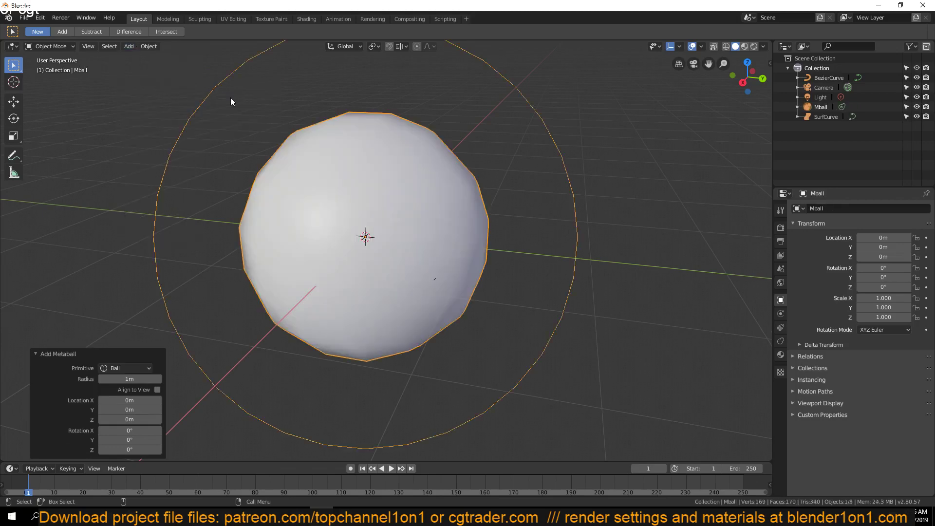
- Add a text object and move it beside the metaball, to about X 0.18 m, Y -1.14 m, Z 0.46 m
{"action": "left_click", "coordinate": [130, 48]}
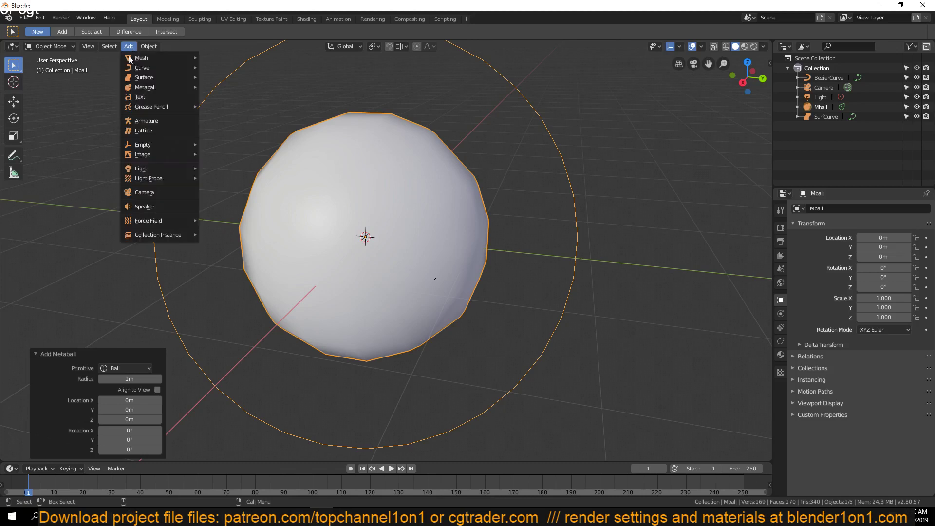
{"action": "left_click", "coordinate": [141, 97]}
{"action": "key", "text": "g"}
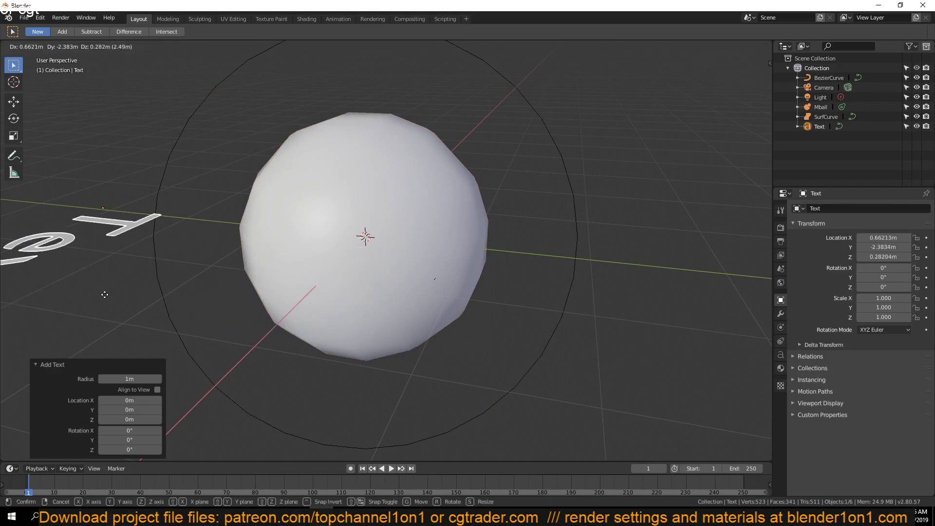
{"action": "left_click", "coordinate": [247, 272]}
- Enter Edit Mode on the text object, replace its last letters with "fsdsfsdf", and return to Object Mode
{"action": "key", "text": "Tab"}
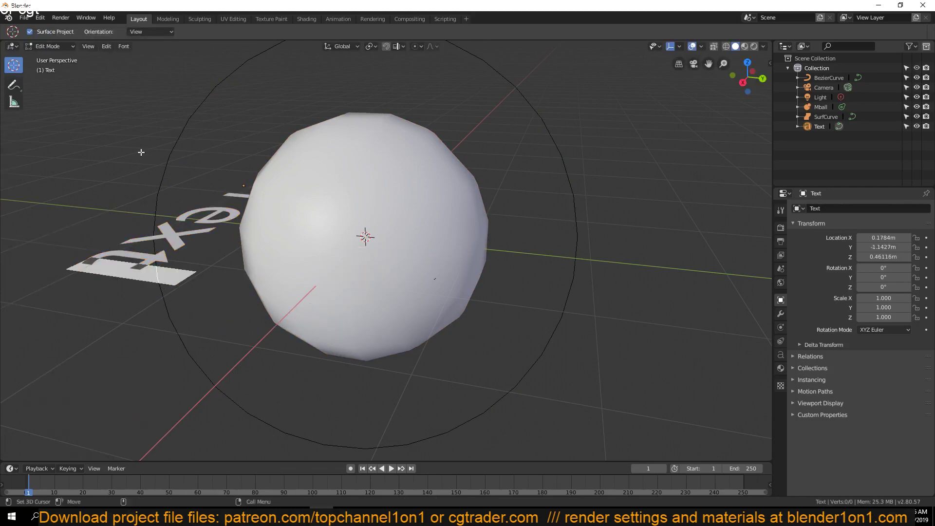
{"action": "key", "text": "Tab"}
{"action": "left_click", "coordinate": [64, 51]}
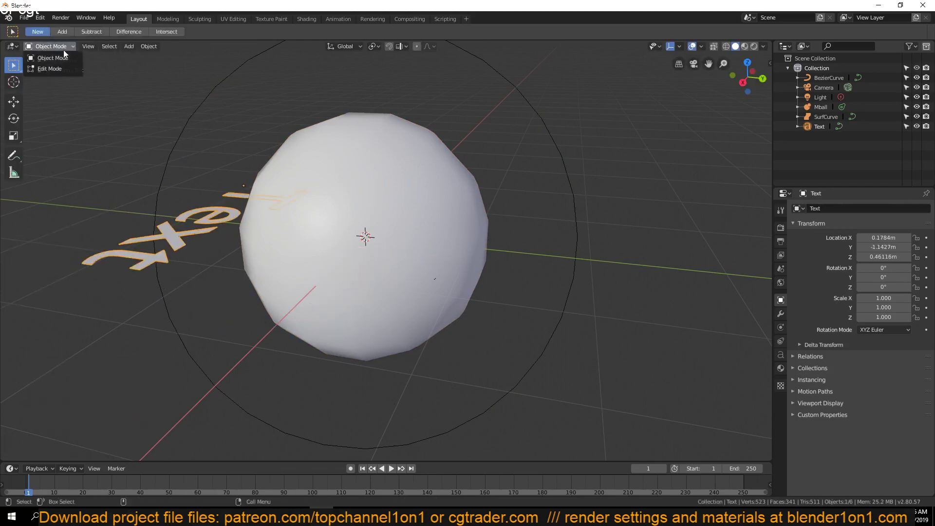
{"action": "left_click", "coordinate": [49, 68]}
{"action": "key", "text": "BackSpace"}
{"action": "key", "text": "BackSpace"}
{"action": "key", "text": "BackSpace"}
{"action": "key", "text": "BackSpace"}
{"action": "key", "text": "BackSpace"}
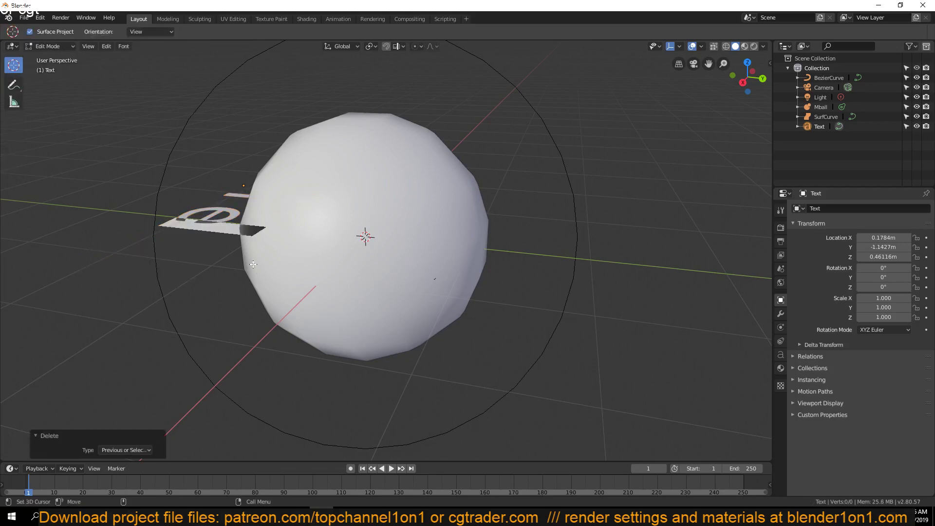
{"action": "type", "text": "fsdsfsdf"}
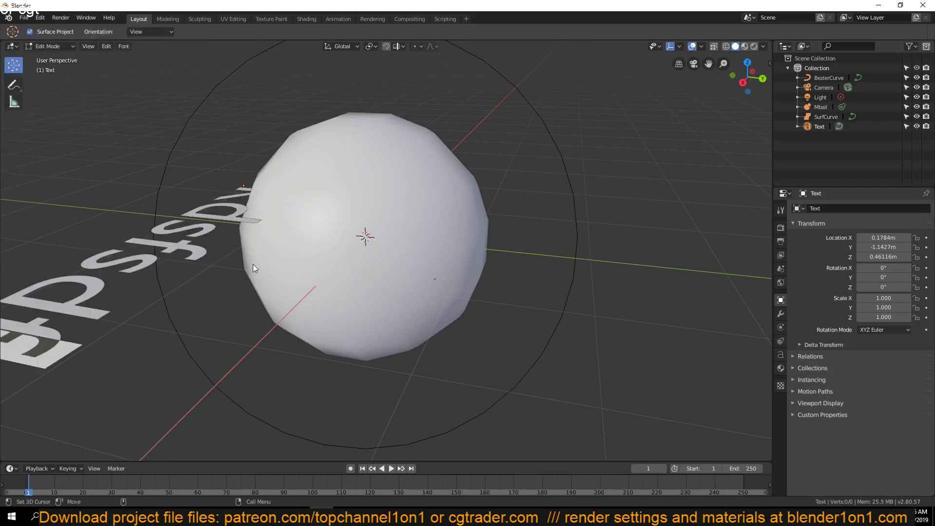
{"action": "key", "text": "Tab"}
- Box-select the text, metaball, curve, surface and light around the world origin and delete them
{"action": "left_click", "coordinate": [133, 47]}
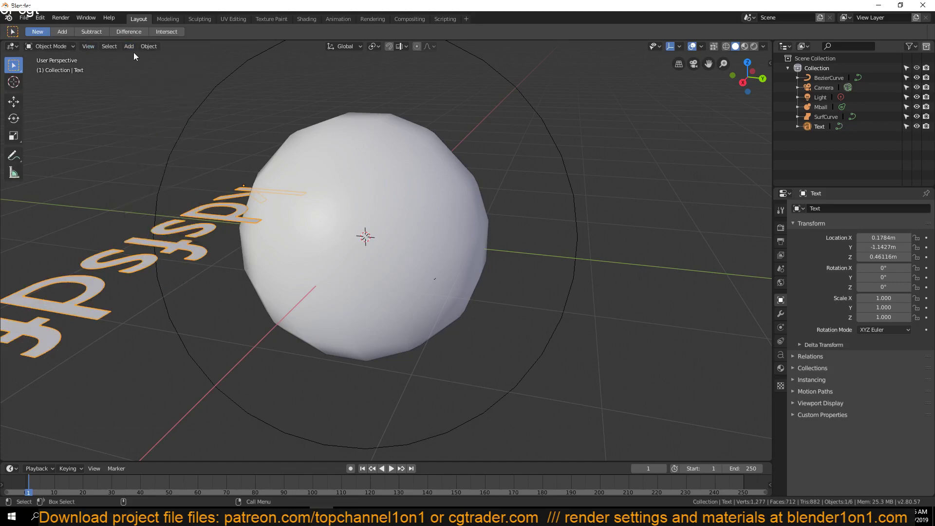
{"action": "left_click_drag", "start_coordinate": [170, 71], "coordinate": [615, 444]}
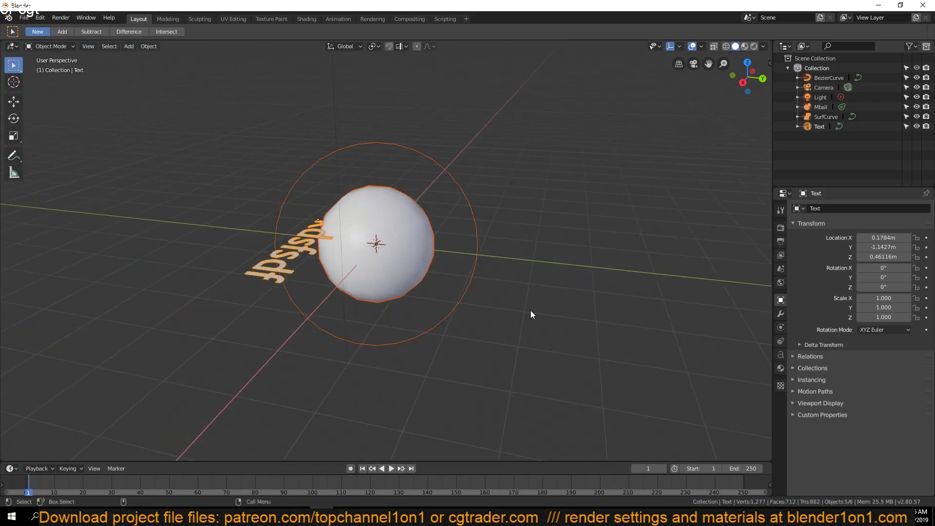
{"action": "key", "text": "Delete"}
{"action": "middle_click_drag", "start_coordinate": [422, 329], "coordinate": [365, 300], "text": "shift"}
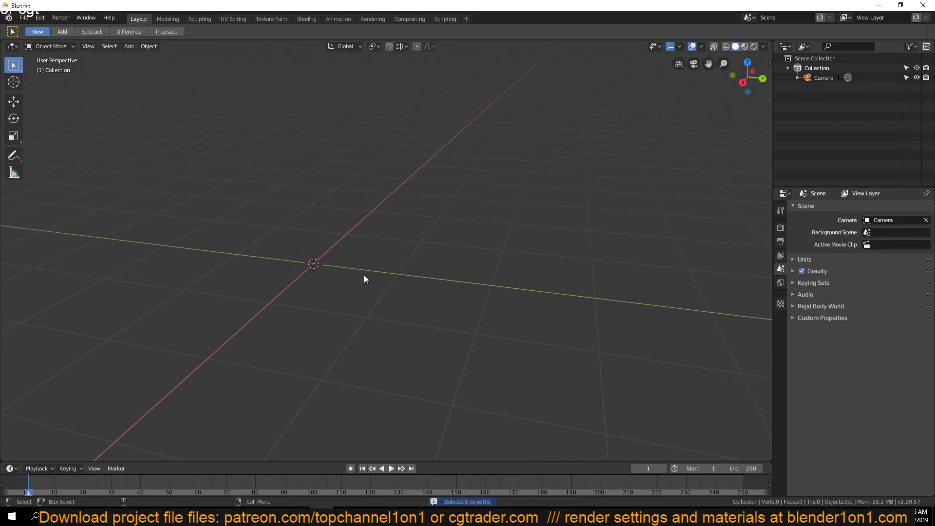
- Show the viewport sidebar, start the Shortcut VUr key display, and set its dock to Right
{"action": "key", "text": "shift+a"}
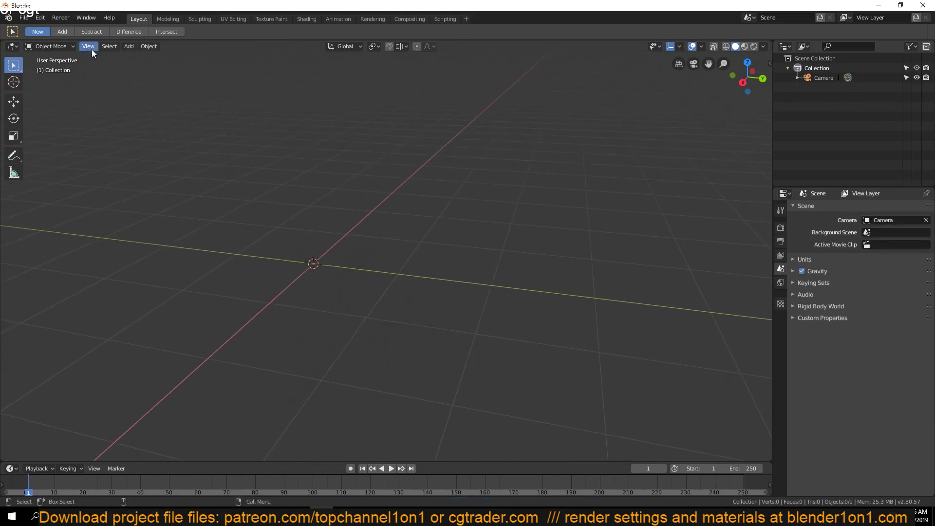
{"action": "left_click", "coordinate": [88, 47]}
{"action": "left_click", "coordinate": [770, 63]}
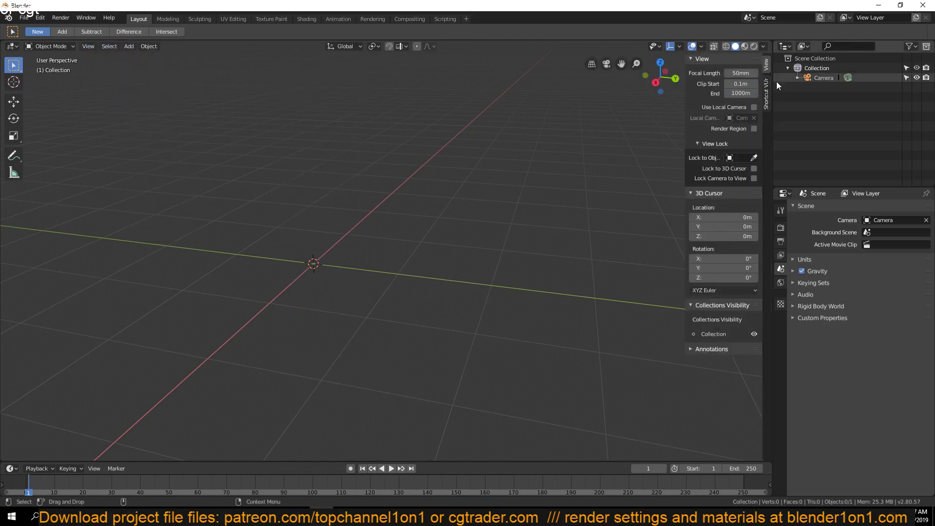
{"action": "left_click", "coordinate": [766, 93]}
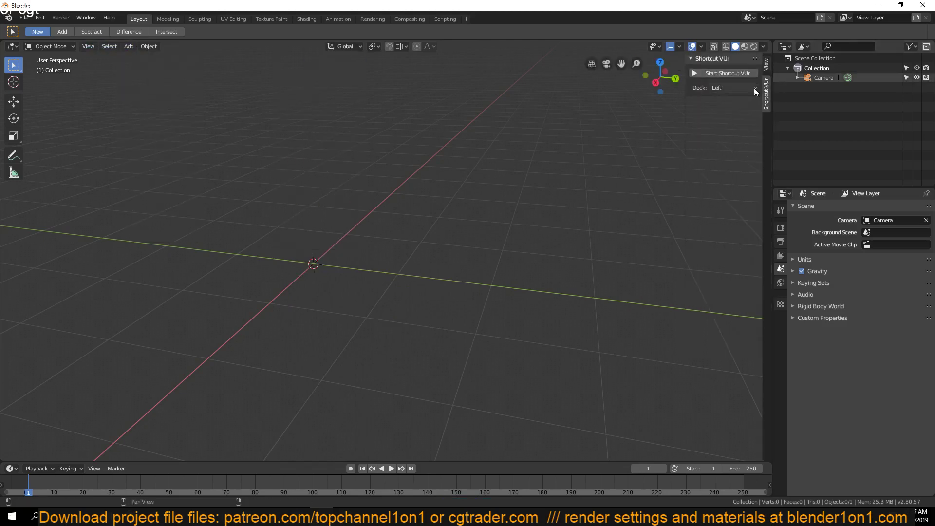
{"action": "left_click", "coordinate": [726, 73]}
{"action": "left_click", "coordinate": [724, 88]}
{"action": "left_click", "coordinate": [726, 107]}
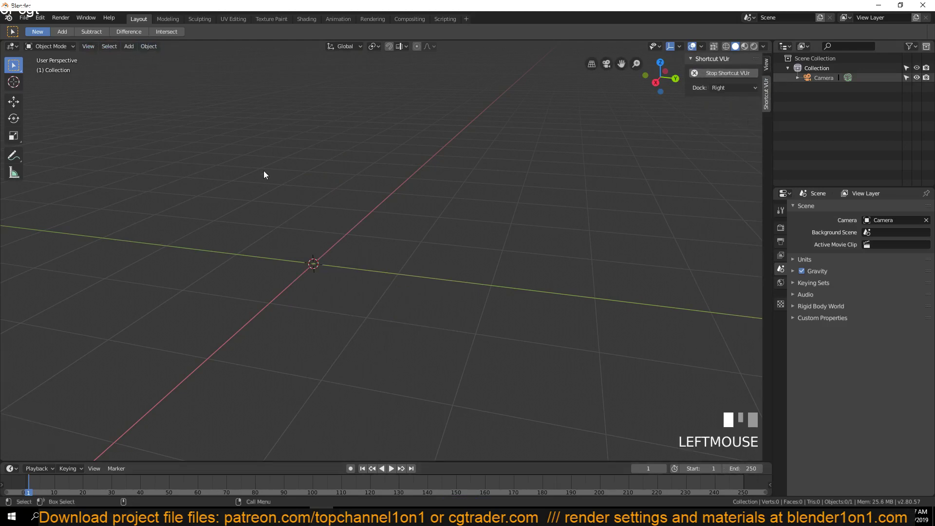
- Bring up the list of file formats available for import
{"action": "key", "text": "shift+a"}
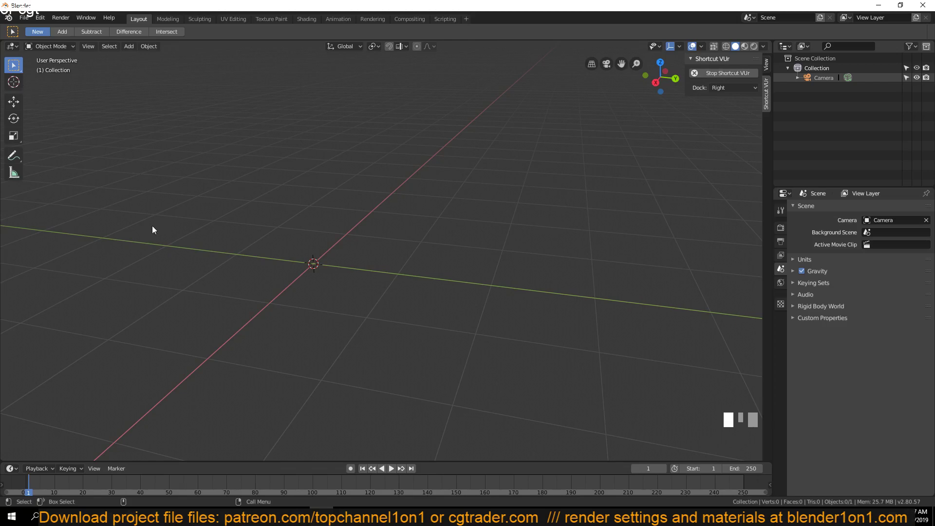
{"action": "left_click", "coordinate": [23, 18]}
{"action": "mouse_move", "coordinate": [61, 201]}
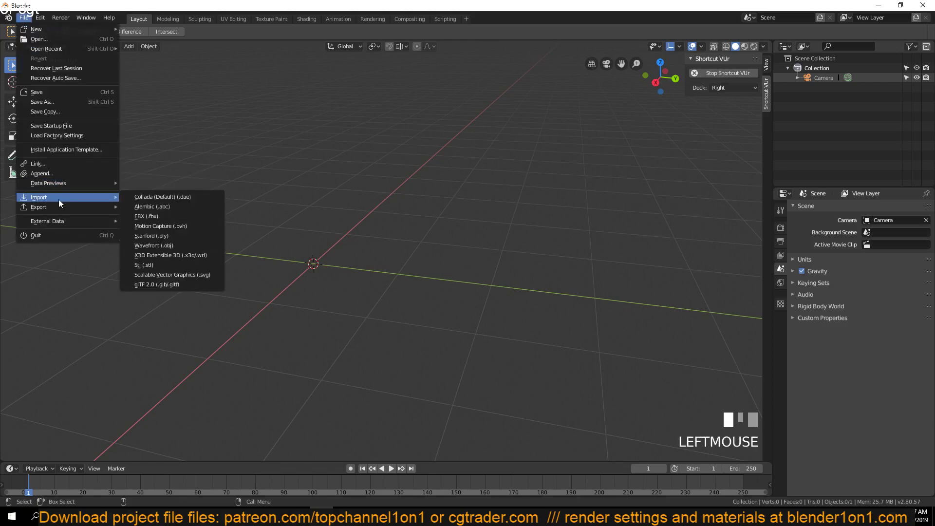